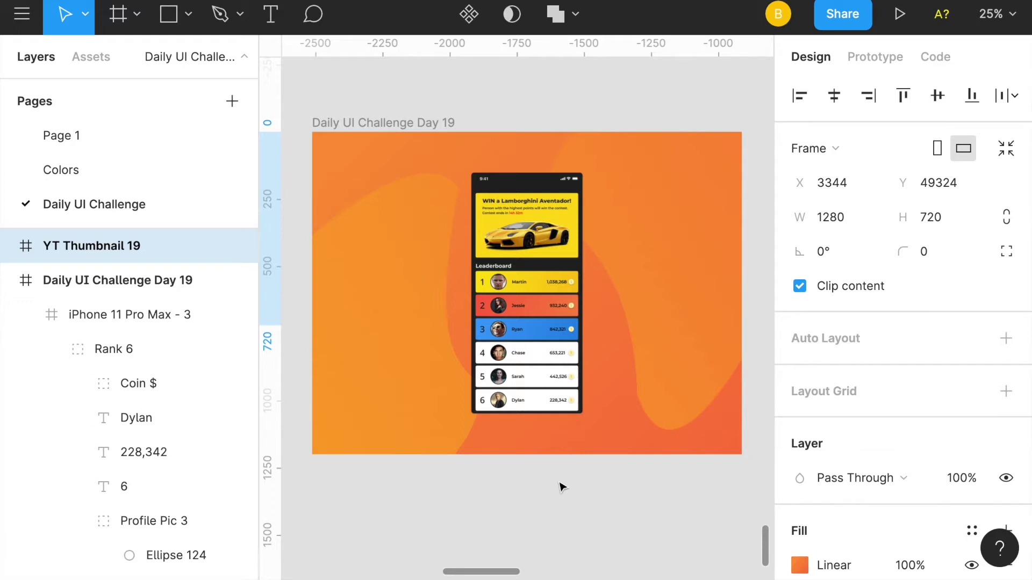
{"action": "scroll", "coordinate": [561, 487], "scroll_direction": "up", "scroll_amount": 1}
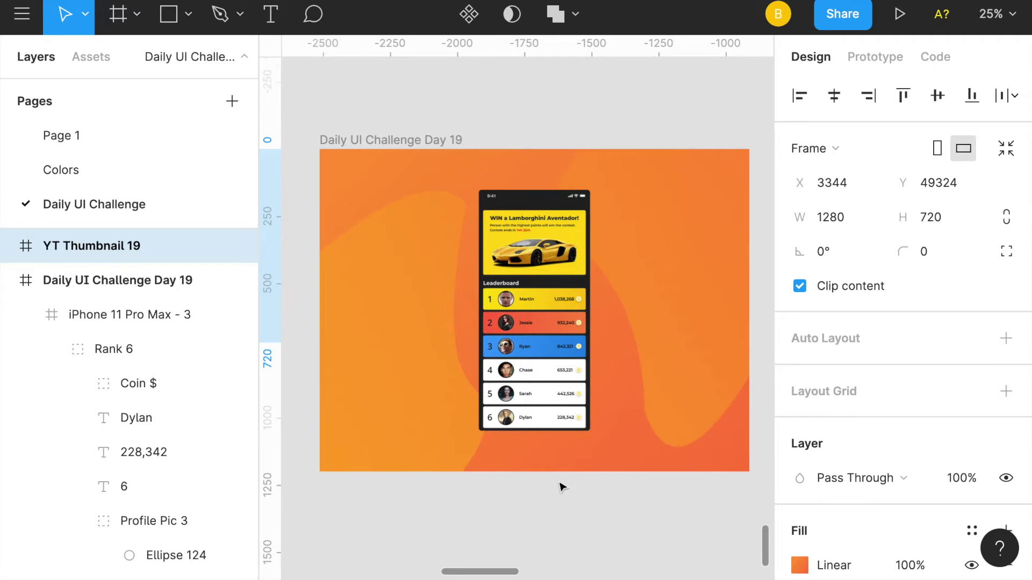
{"action": "scroll", "coordinate": [561, 487], "scroll_direction": "down", "scroll_amount": 2}
{"action": "scroll", "coordinate": [562, 487], "scroll_direction": "right", "scroll_amount": 1}
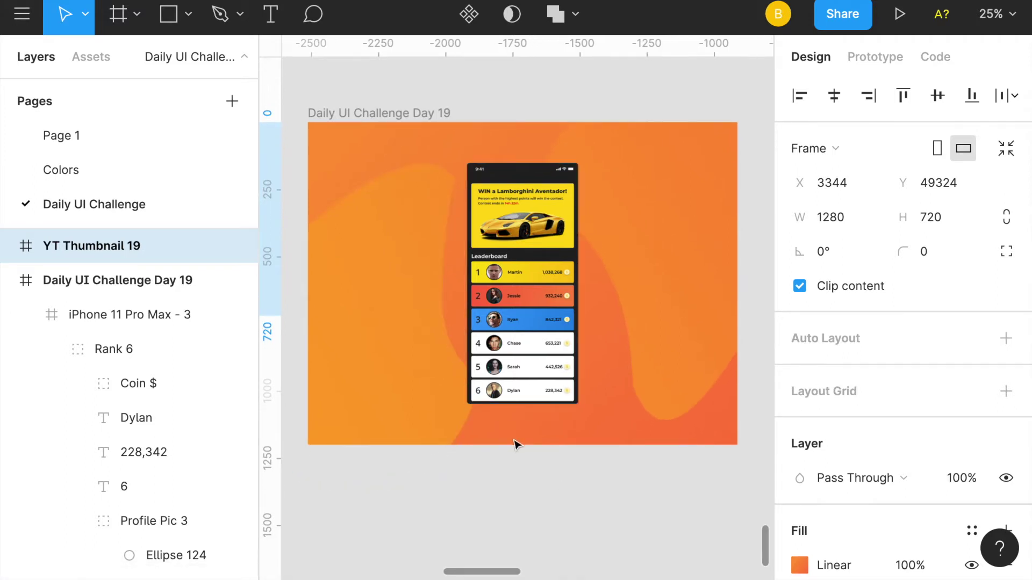
{"action": "scroll", "coordinate": [517, 448], "scroll_direction": "up", "scroll_amount": 1}
{"action": "scroll", "coordinate": [517, 449], "scroll_direction": "left", "scroll_amount": 1}
{"action": "scroll", "coordinate": [517, 448], "scroll_direction": "down", "scroll_amount": 1}
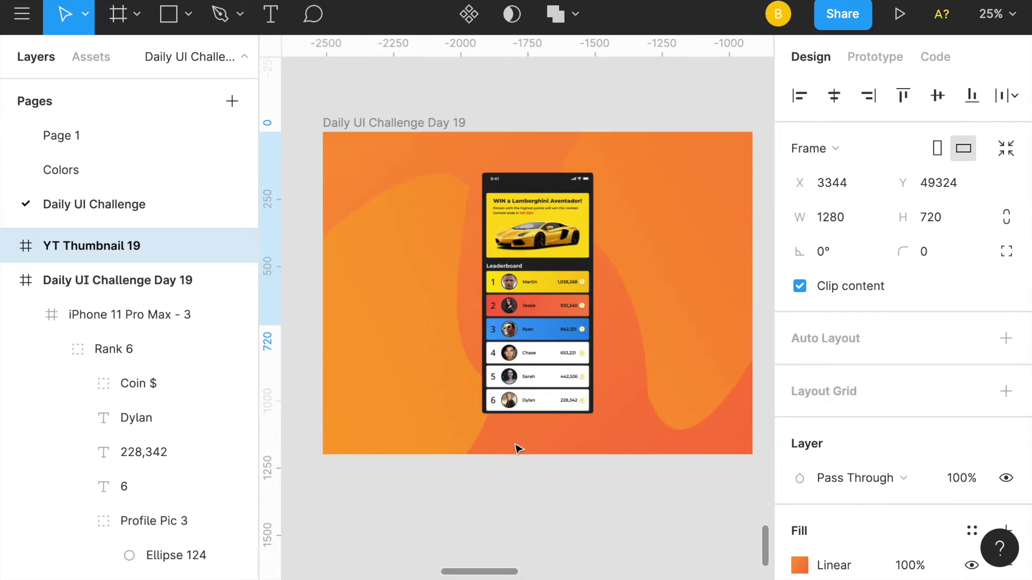
{"action": "scroll", "coordinate": [516, 448], "scroll_direction": "down", "scroll_amount": 1}
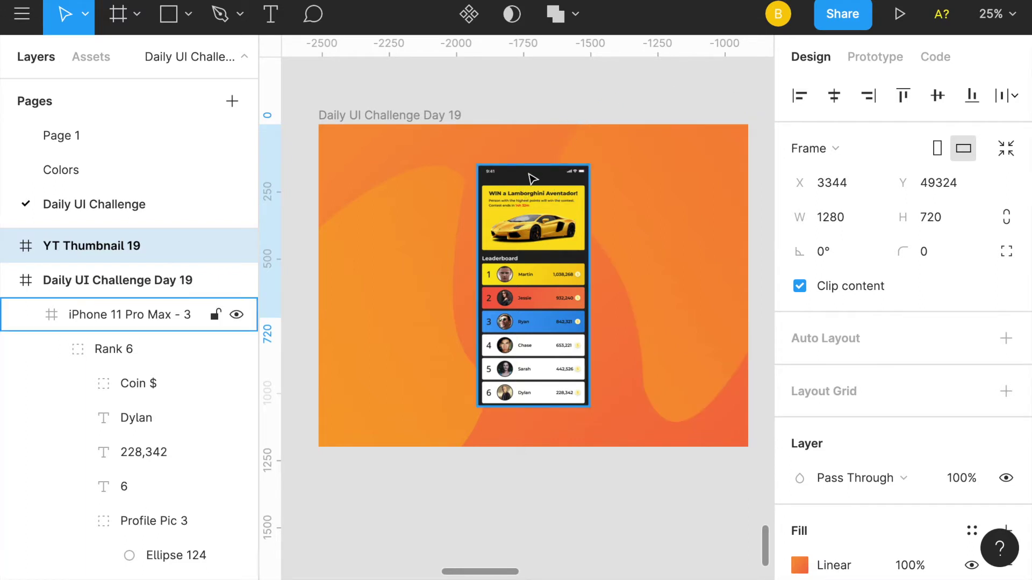
{"action": "scroll", "coordinate": [530, 177], "scroll_direction": "up", "scroll_amount": 2, "text": "ctrl"}
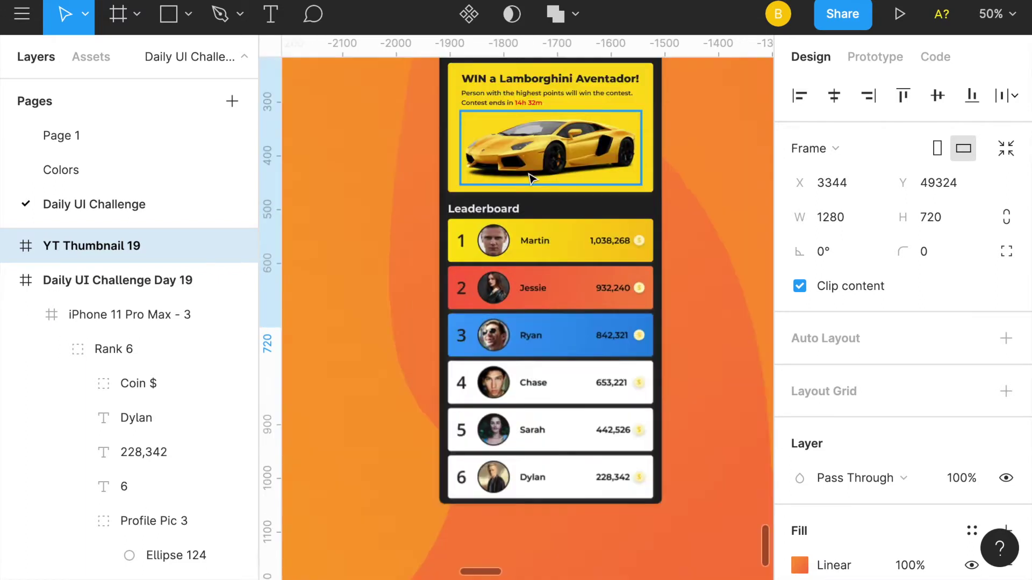
{"action": "scroll", "coordinate": [530, 179], "scroll_direction": "up", "scroll_amount": 2}
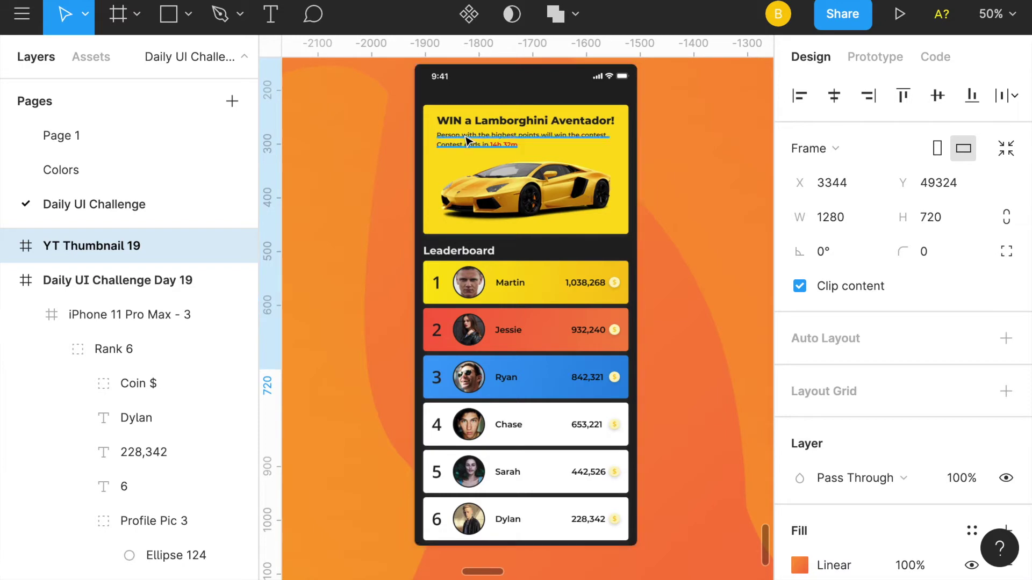
- Zoom in on the prize card and the top leaderboard rows, then back out
{"action": "key", "text": "shift+0"}
{"action": "scroll", "coordinate": [466, 141], "scroll_direction": "up", "scroll_amount": 3}
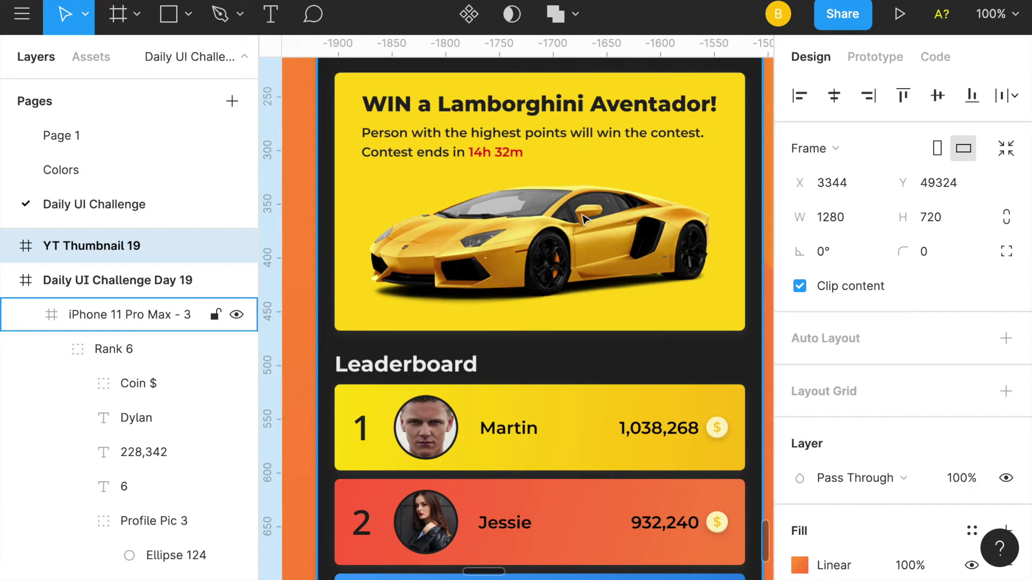
{"action": "key", "text": "minus"}
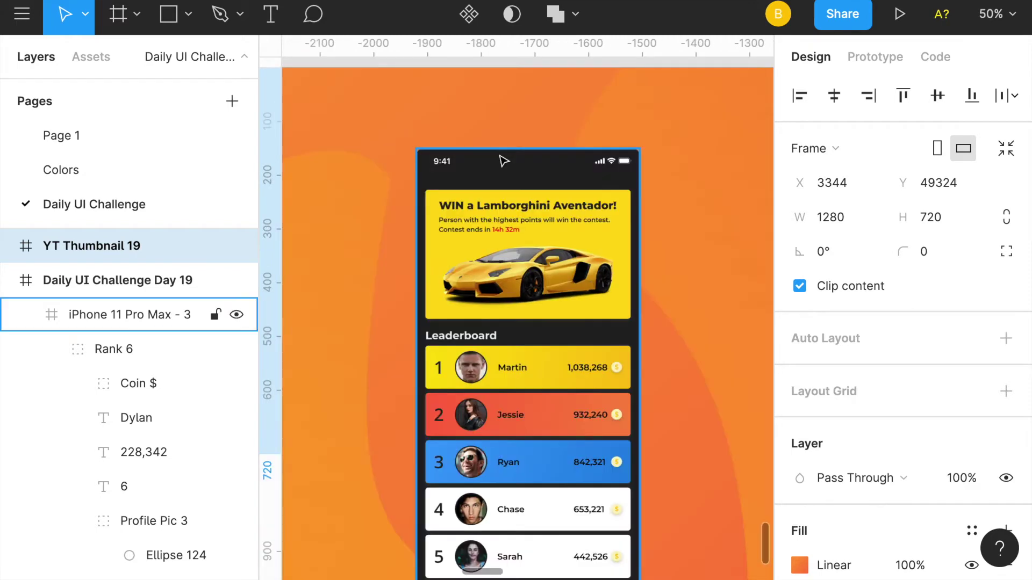
{"action": "scroll", "coordinate": [502, 159], "scroll_direction": "down", "scroll_amount": 3}
{"action": "scroll", "coordinate": [502, 160], "scroll_direction": "up", "scroll_amount": 2}
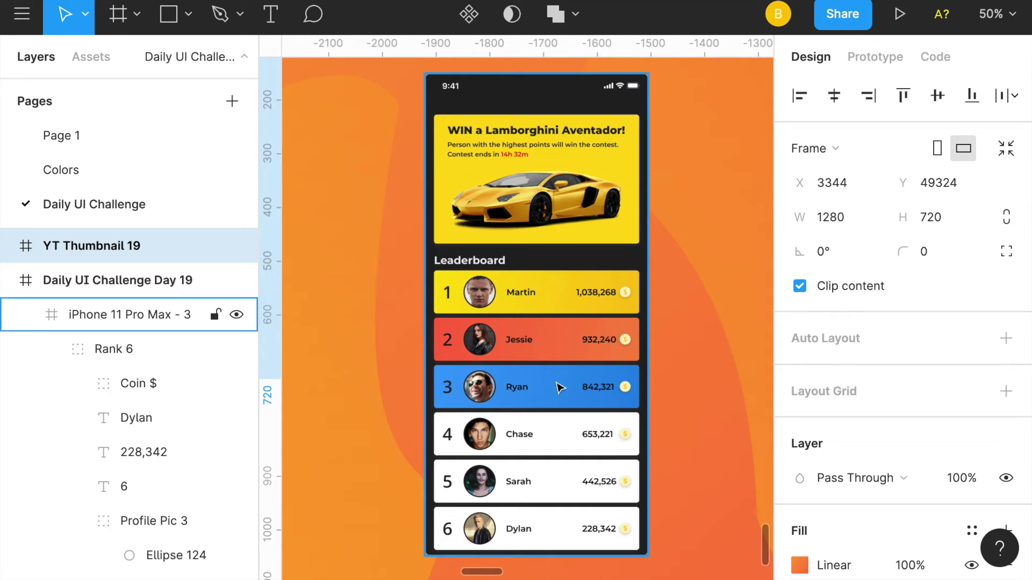
{"action": "key", "text": "shift+0"}
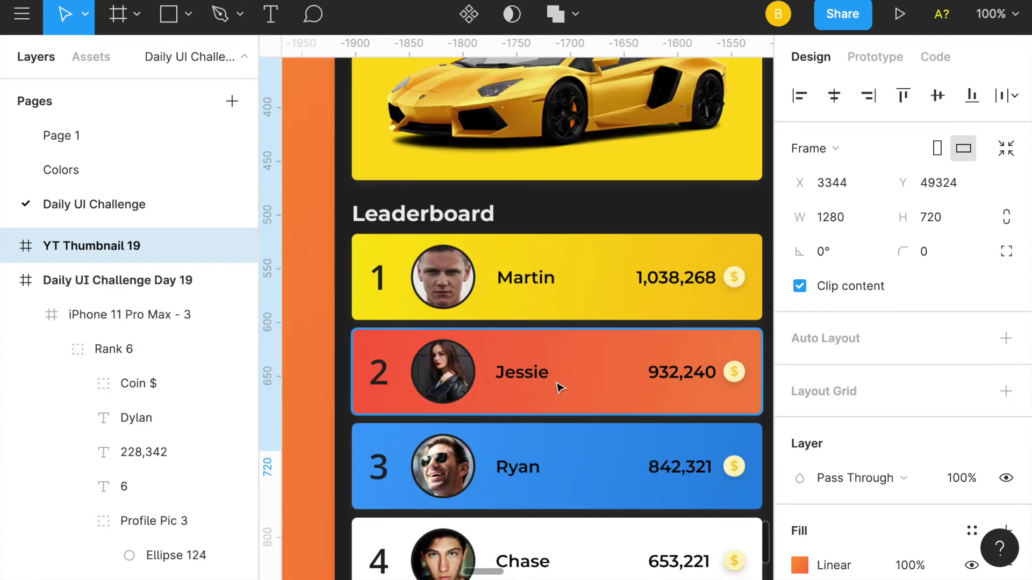
{"action": "scroll", "coordinate": [560, 388], "scroll_direction": "down", "scroll_amount": 2}
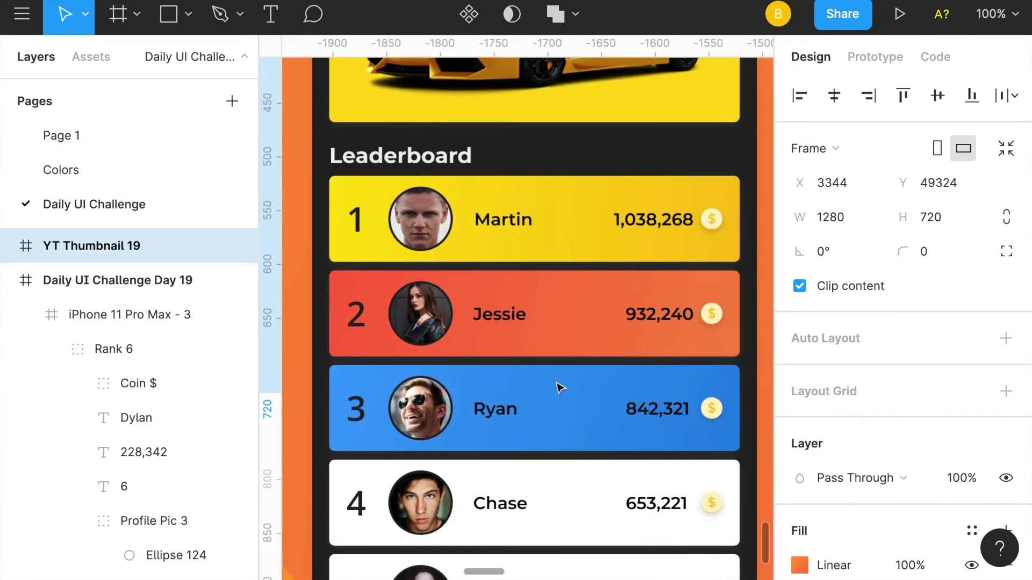
{"action": "key", "text": "minus"}
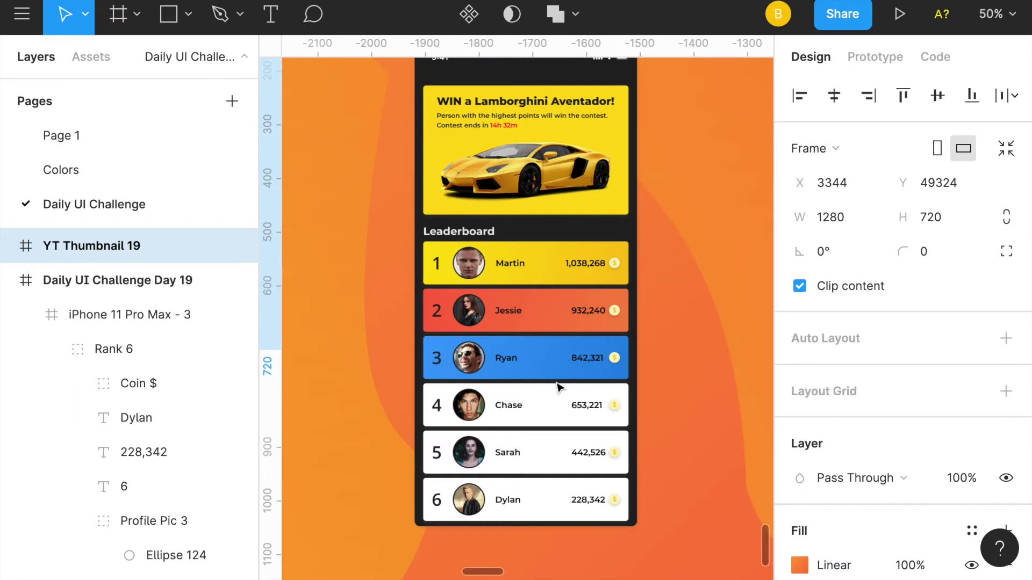
{"action": "scroll", "coordinate": [560, 387], "scroll_direction": "down", "scroll_amount": 1}
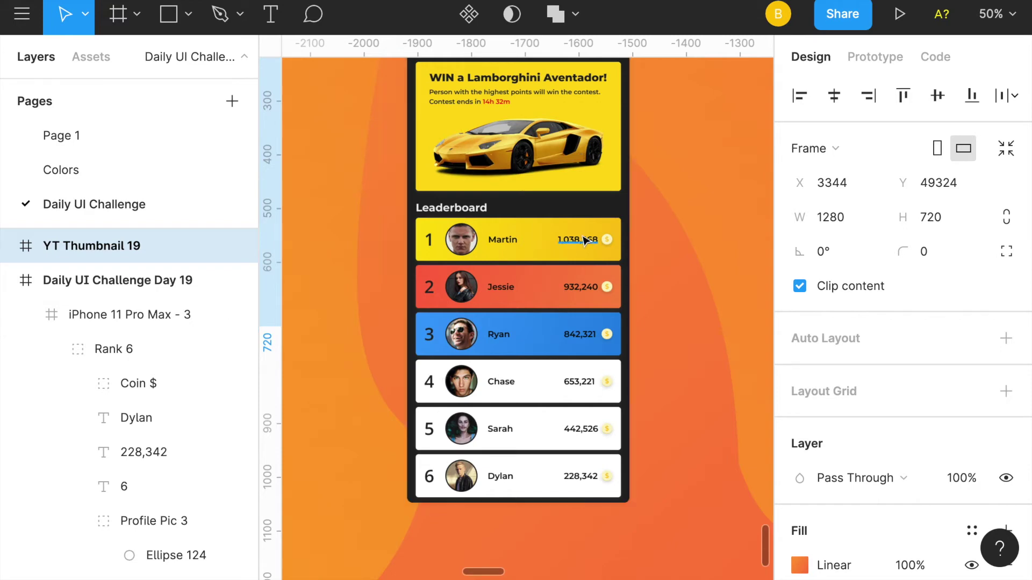
{"action": "scroll", "coordinate": [584, 241], "scroll_direction": "up", "scroll_amount": 5, "text": "ctrl"}
{"action": "scroll", "coordinate": [584, 240], "scroll_direction": "up", "scroll_amount": 3}
{"action": "scroll", "coordinate": [584, 240], "scroll_direction": "up", "scroll_amount": 2}
{"action": "scroll", "coordinate": [584, 239], "scroll_direction": "right", "scroll_amount": 2}
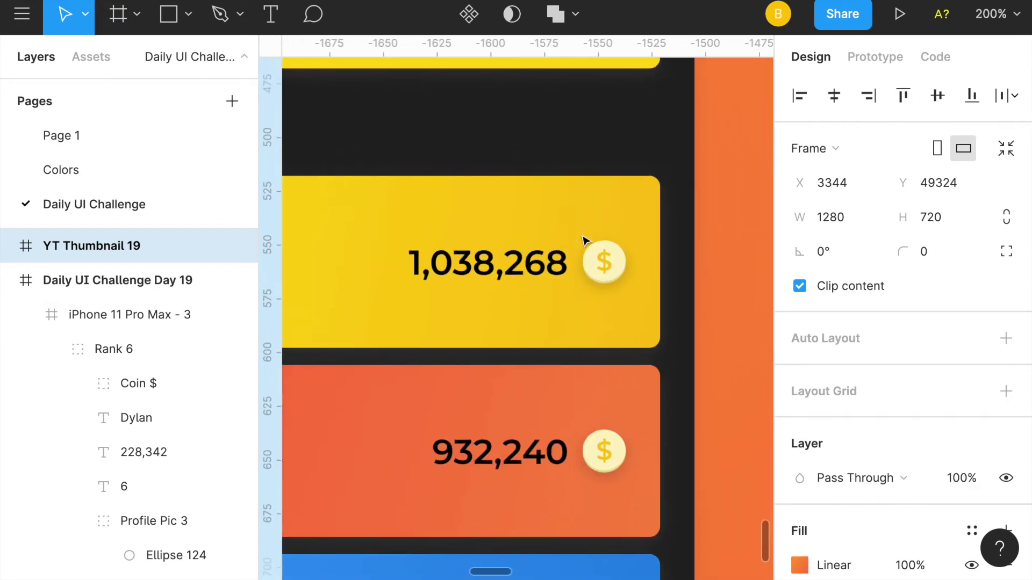
{"action": "scroll", "coordinate": [585, 240], "scroll_direction": "up", "scroll_amount": 3, "text": "ctrl"}
{"action": "scroll", "coordinate": [587, 238], "scroll_direction": "right", "scroll_amount": 2}
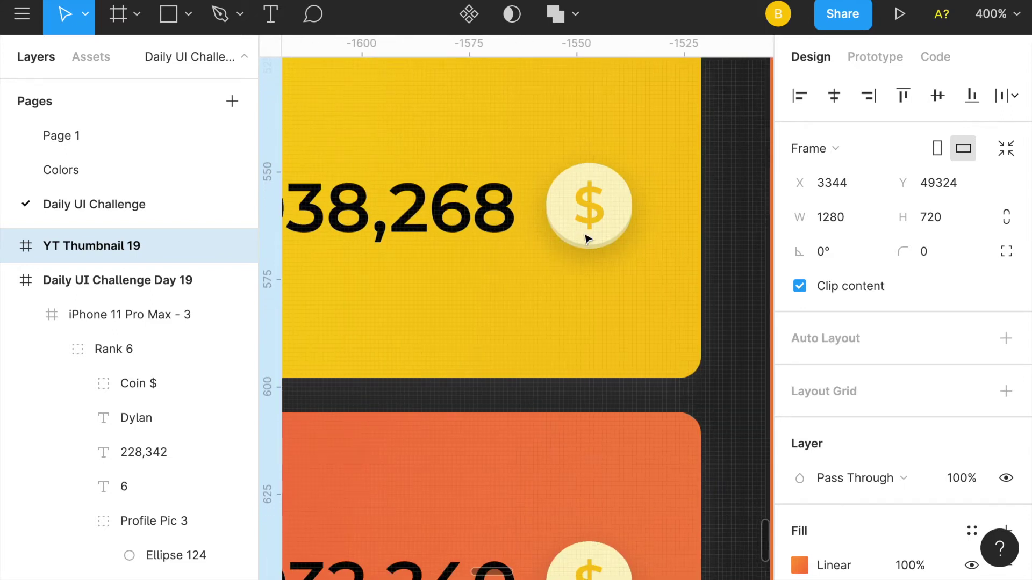
- Select the first-place row, then its coin, dollar sign and top circle layers
{"action": "left_click", "coordinate": [612, 225]}
{"action": "left_click", "coordinate": [92, 456]}
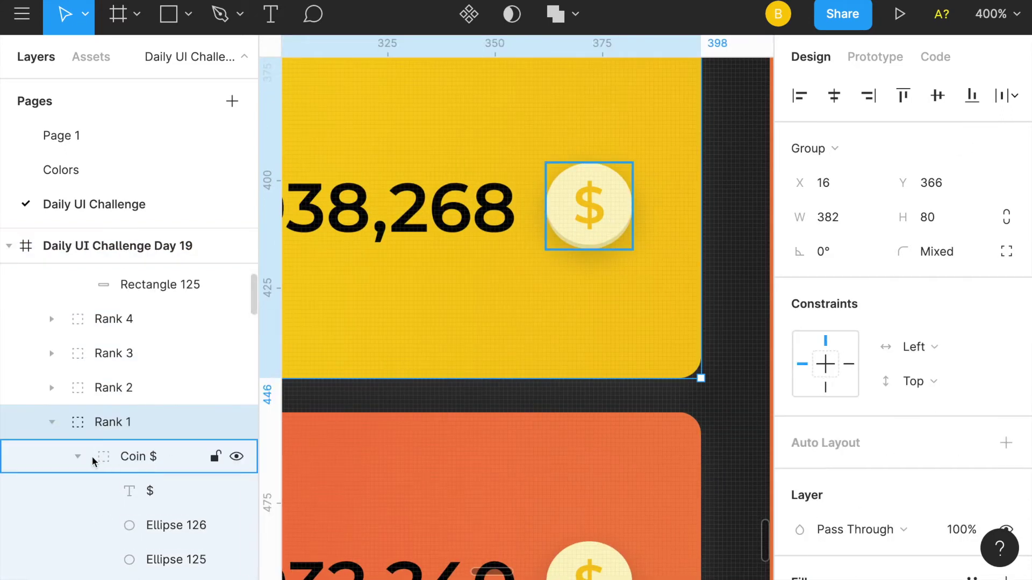
{"action": "scroll", "coordinate": [159, 484], "scroll_direction": "down", "scroll_amount": 1}
{"action": "left_click", "coordinate": [164, 467]}
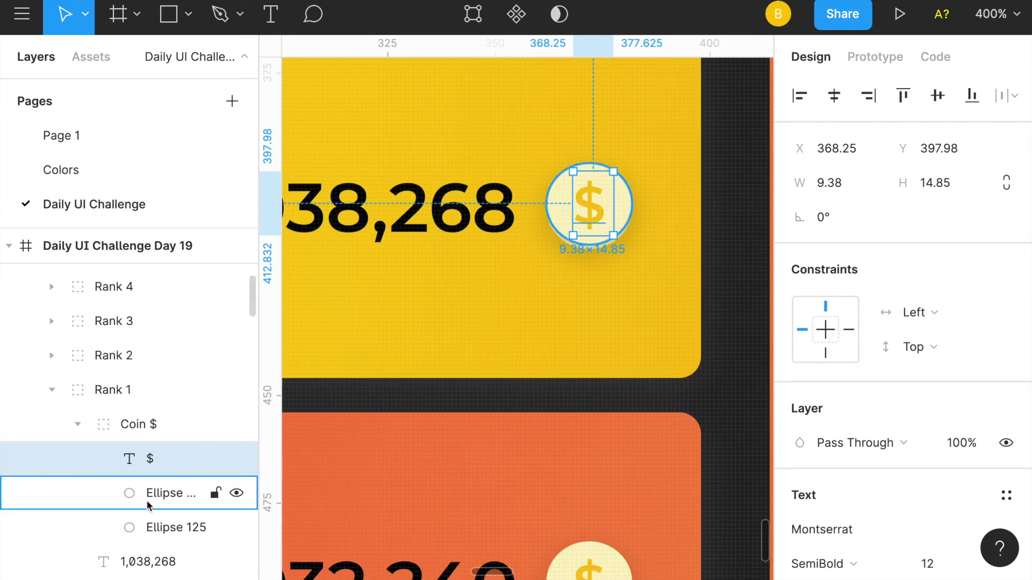
{"action": "left_click", "coordinate": [159, 498]}
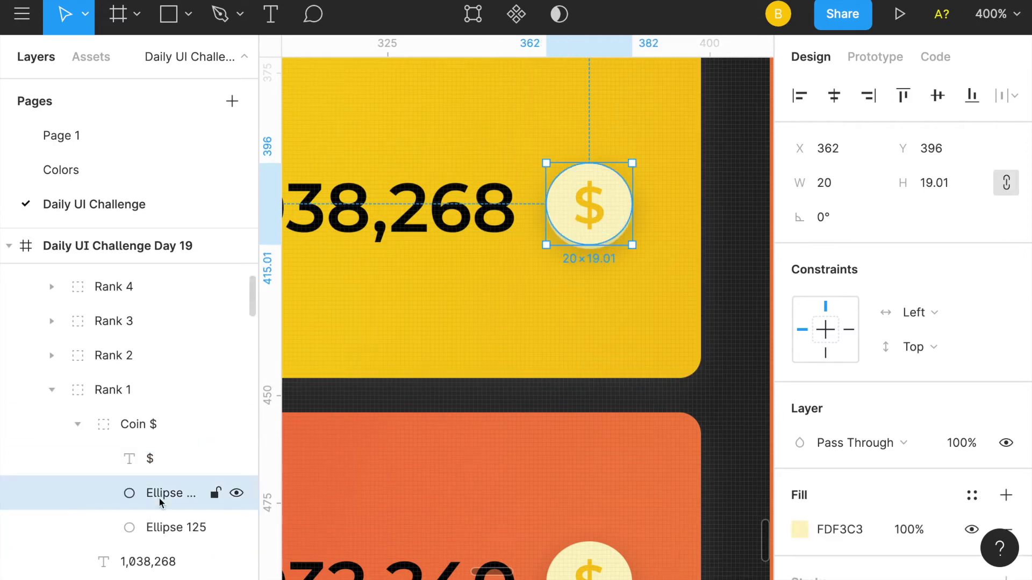
- Toggle the coin's top circle visibility, then inspect the dollar sign and coin group closely
{"action": "left_click", "coordinate": [236, 493]}
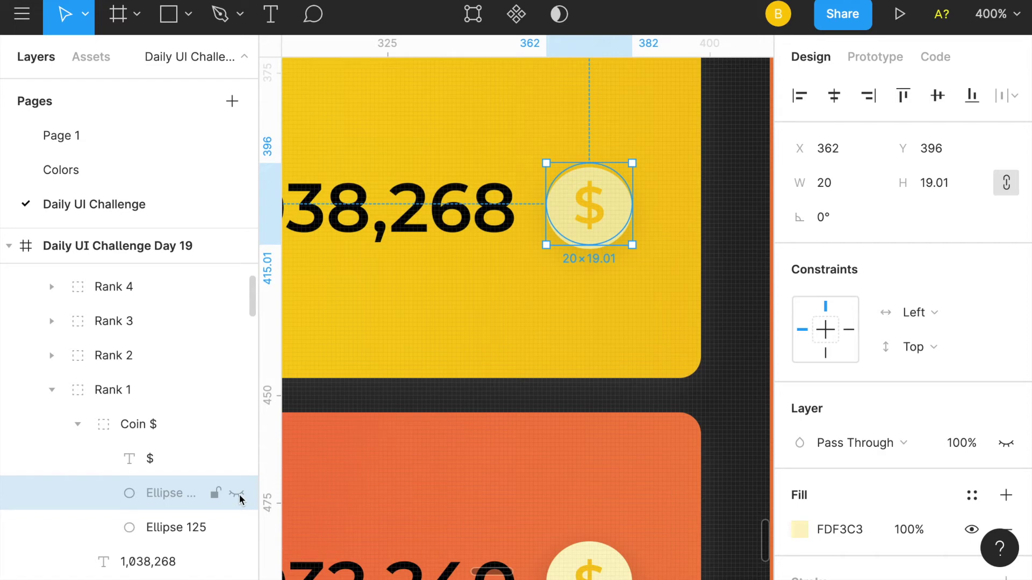
{"action": "left_click", "coordinate": [237, 494]}
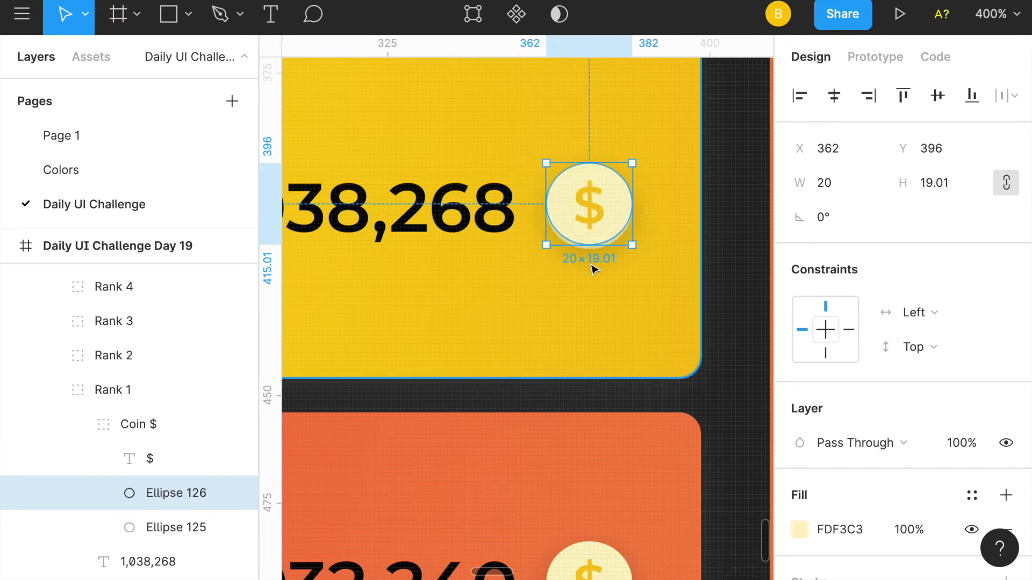
{"action": "key", "text": "ctrl+plus"}
{"action": "scroll", "coordinate": [637, 267], "scroll_direction": "up", "scroll_amount": 1}
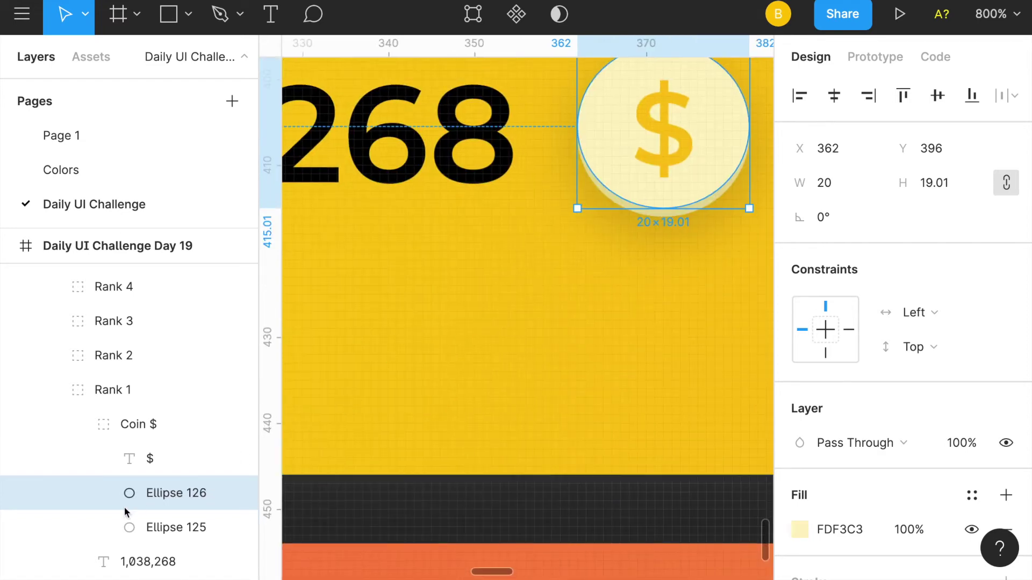
{"action": "left_click", "coordinate": [150, 460]}
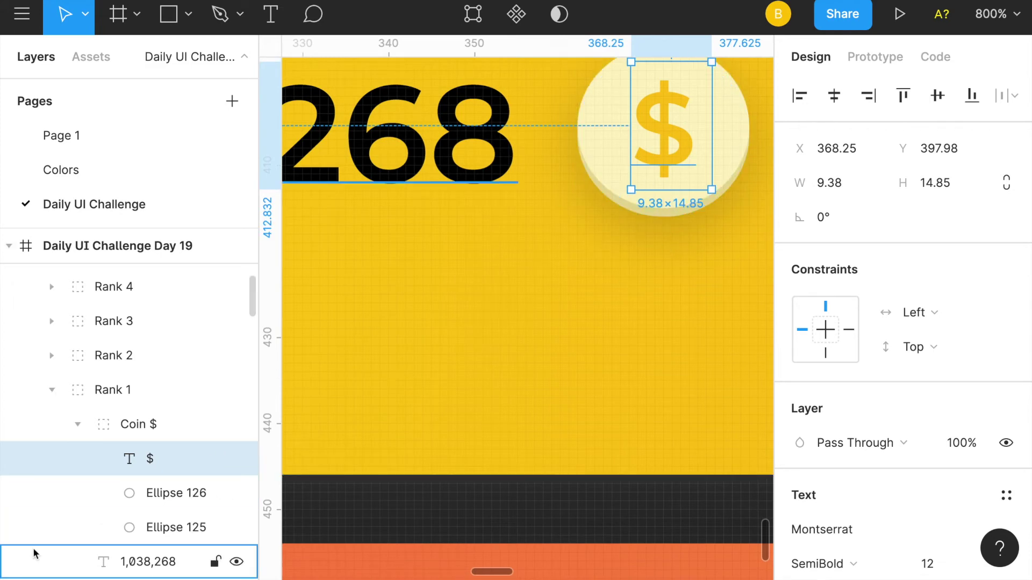
{"action": "left_click", "coordinate": [160, 426]}
{"action": "scroll", "coordinate": [1029, 522], "scroll_direction": "down", "scroll_amount": 1}
{"action": "scroll", "coordinate": [930, 433], "scroll_direction": "down", "scroll_amount": 2}
{"action": "scroll", "coordinate": [930, 433], "scroll_direction": "down", "scroll_amount": 4}
{"action": "scroll", "coordinate": [930, 433], "scroll_direction": "up", "scroll_amount": 5}
{"action": "scroll", "coordinate": [930, 433], "scroll_direction": "up", "scroll_amount": 1}
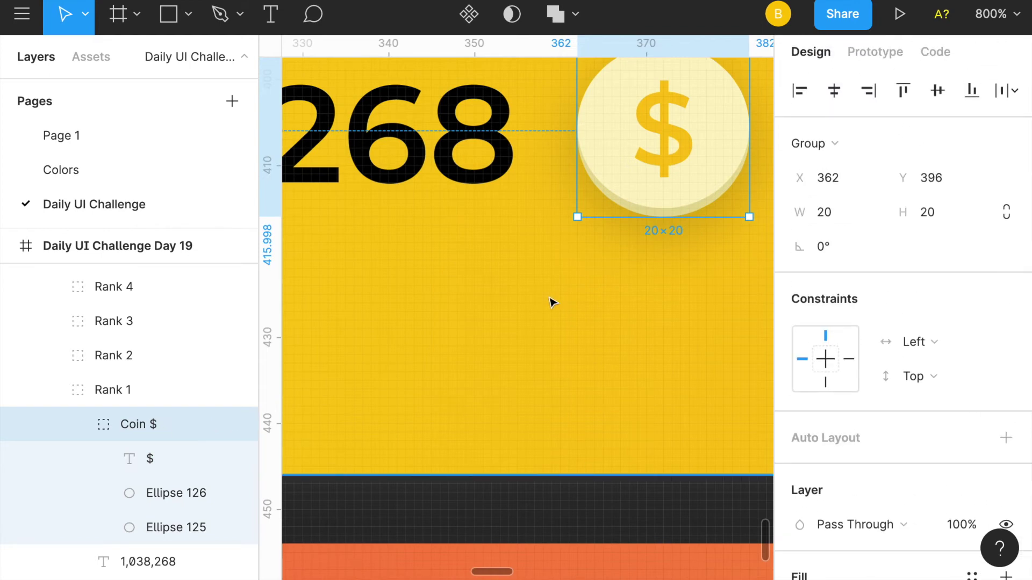
{"action": "key", "text": "minus"}
{"action": "key", "text": "minus"}
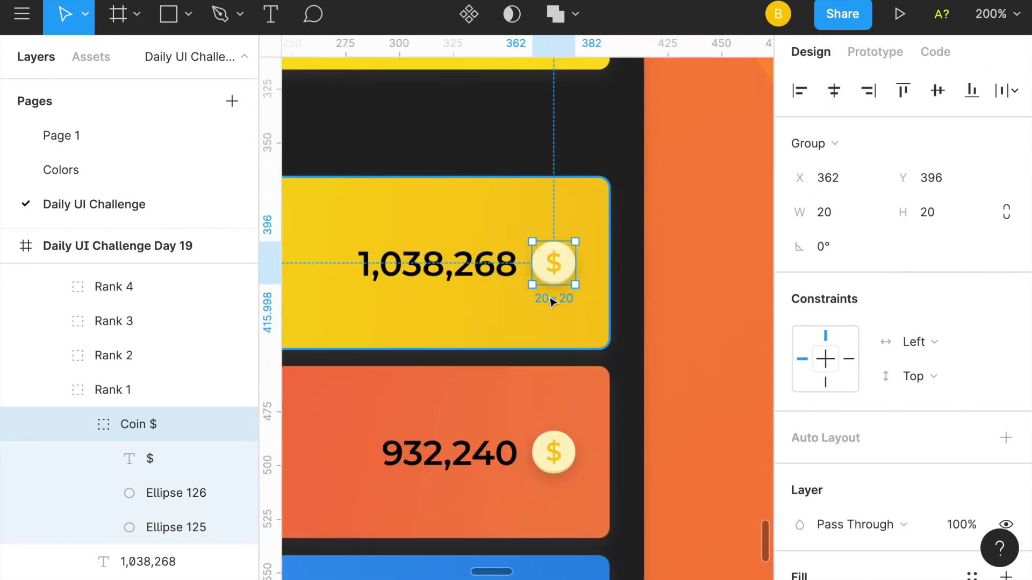
{"action": "key", "text": "minus"}
{"action": "scroll", "coordinate": [550, 301], "scroll_direction": "left", "scroll_amount": 3}
{"action": "scroll", "coordinate": [551, 301], "scroll_direction": "down", "scroll_amount": 1}
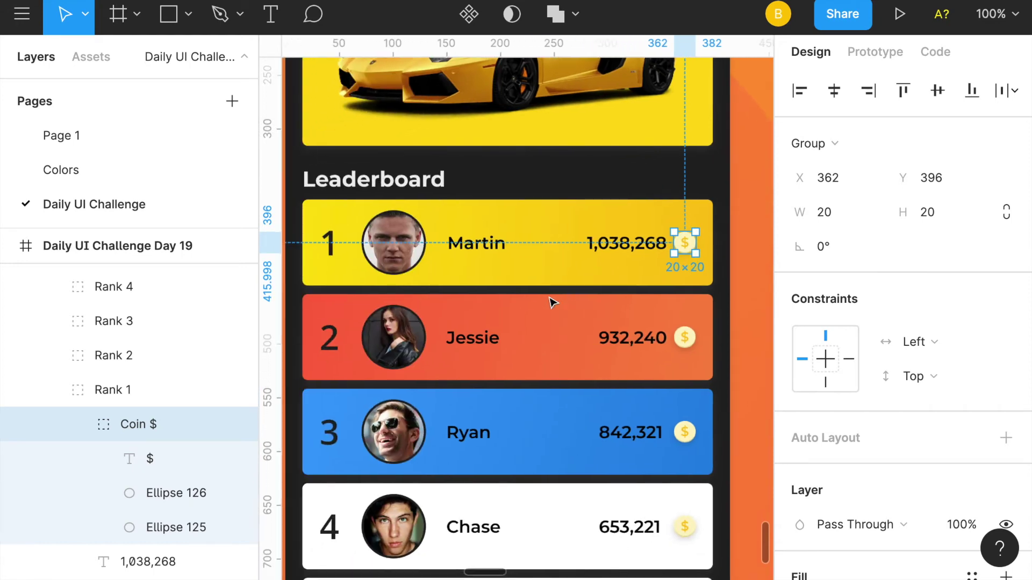
{"action": "scroll", "coordinate": [551, 302], "scroll_direction": "down", "scroll_amount": 1}
{"action": "key", "text": "minus"}
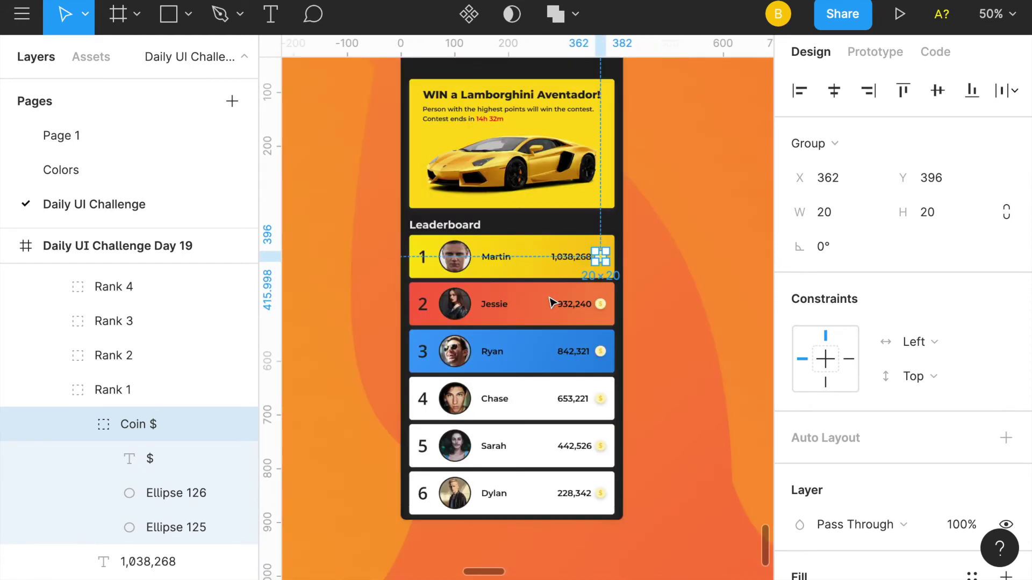
- Deselect, view the gradient rows, then zoom out to the whole Day 19 thumbnail frame
{"action": "left_click", "coordinate": [642, 275]}
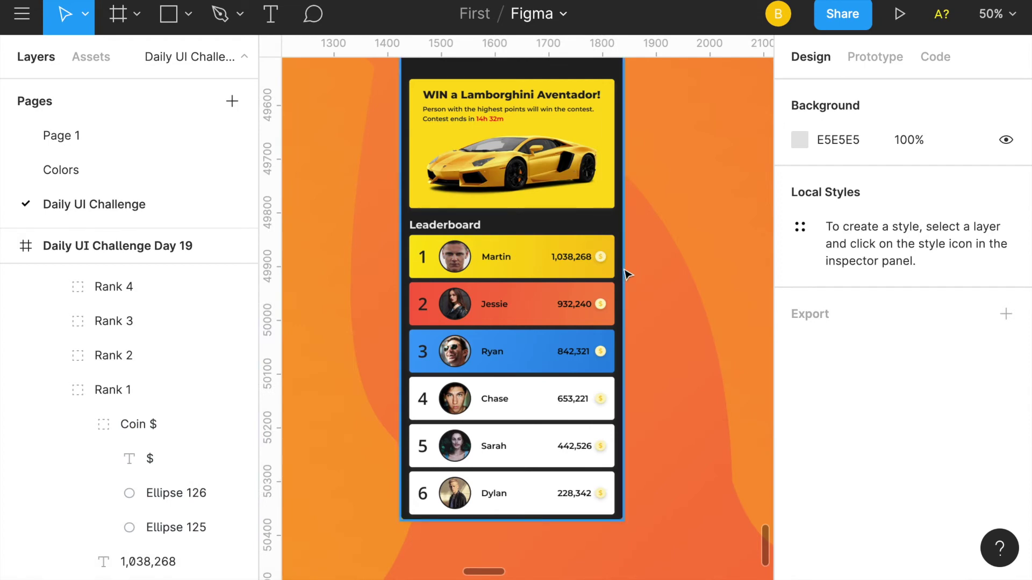
{"action": "key", "text": "plus"}
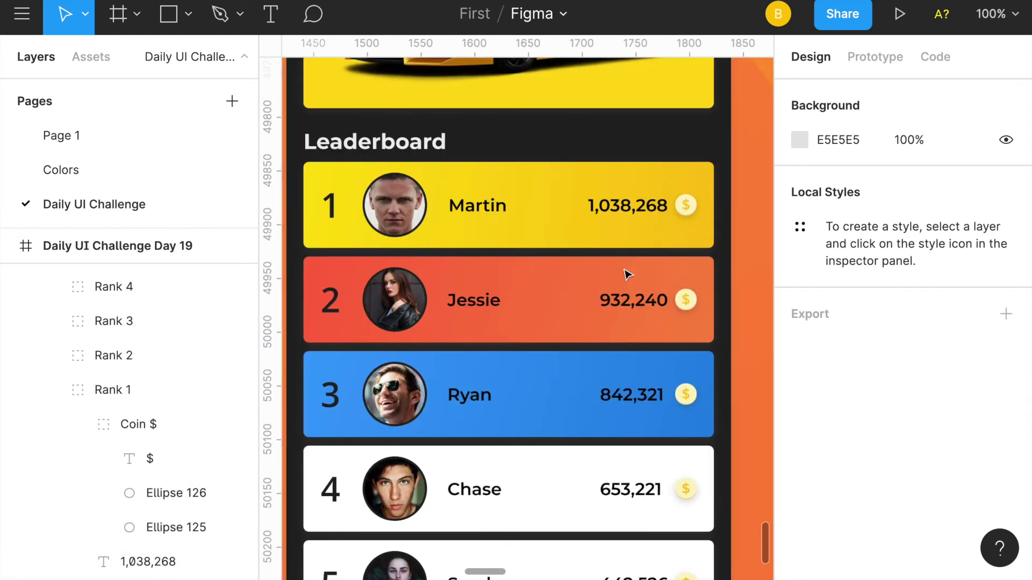
{"action": "scroll", "coordinate": [626, 274], "scroll_direction": "down", "scroll_amount": 2}
{"action": "scroll", "coordinate": [627, 274], "scroll_direction": "down", "scroll_amount": 2}
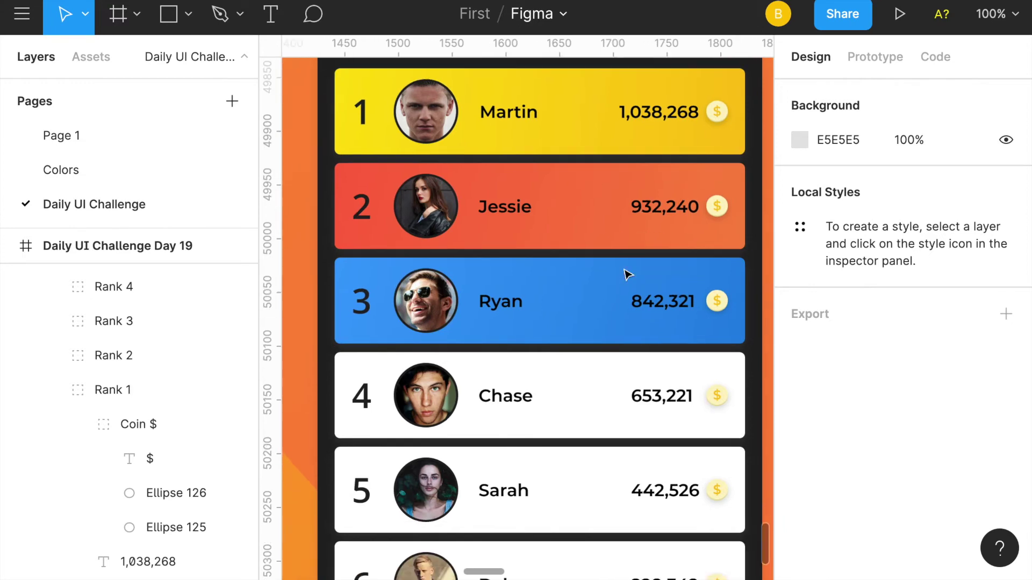
{"action": "scroll", "coordinate": [626, 275], "scroll_direction": "up", "scroll_amount": 2}
{"action": "scroll", "coordinate": [626, 275], "scroll_direction": "up", "scroll_amount": 1}
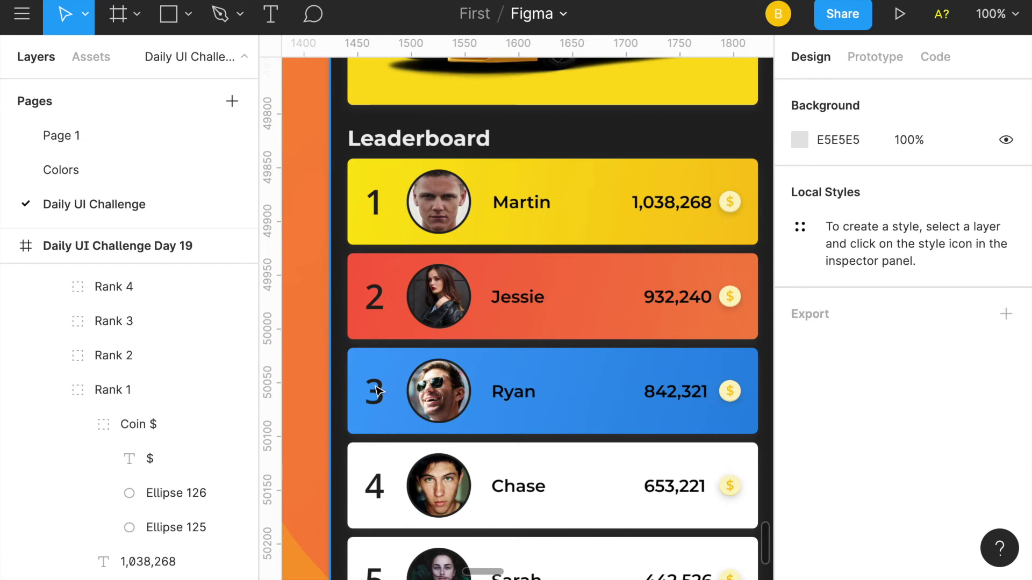
{"action": "key", "text": "minus"}
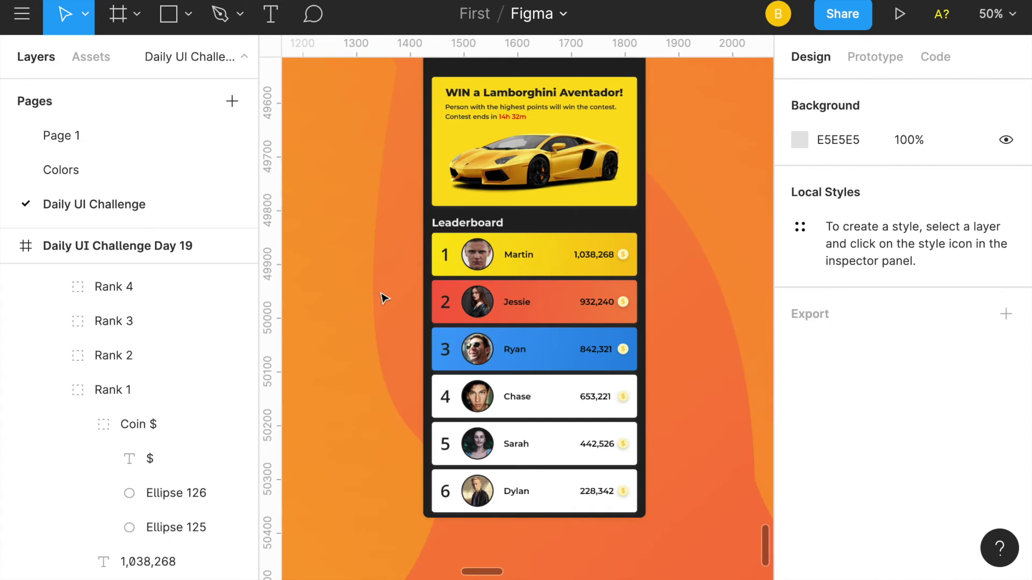
{"action": "scroll", "coordinate": [573, 271], "scroll_direction": "up", "scroll_amount": 2}
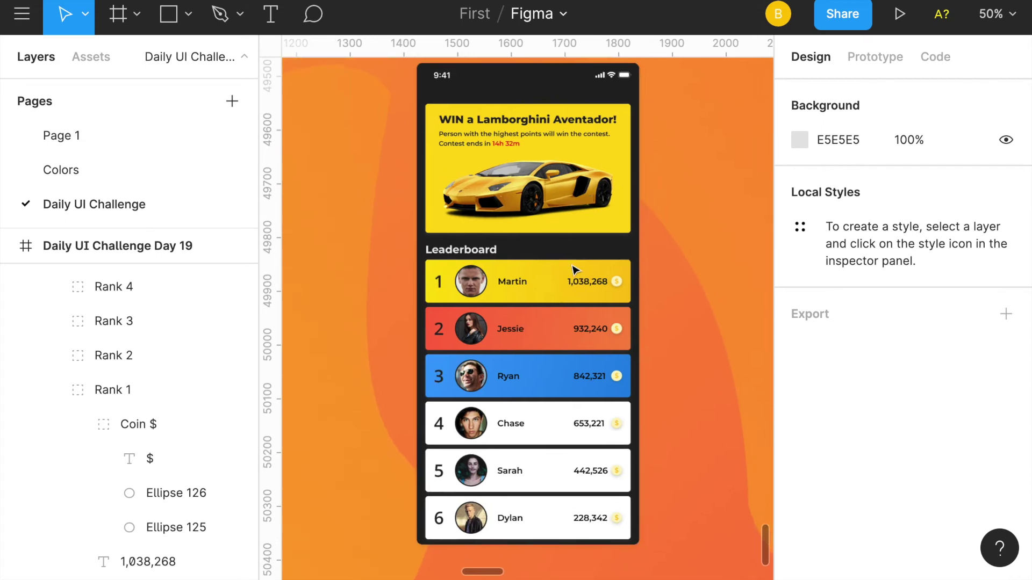
{"action": "scroll", "coordinate": [574, 270], "scroll_direction": "down", "scroll_amount": 1}
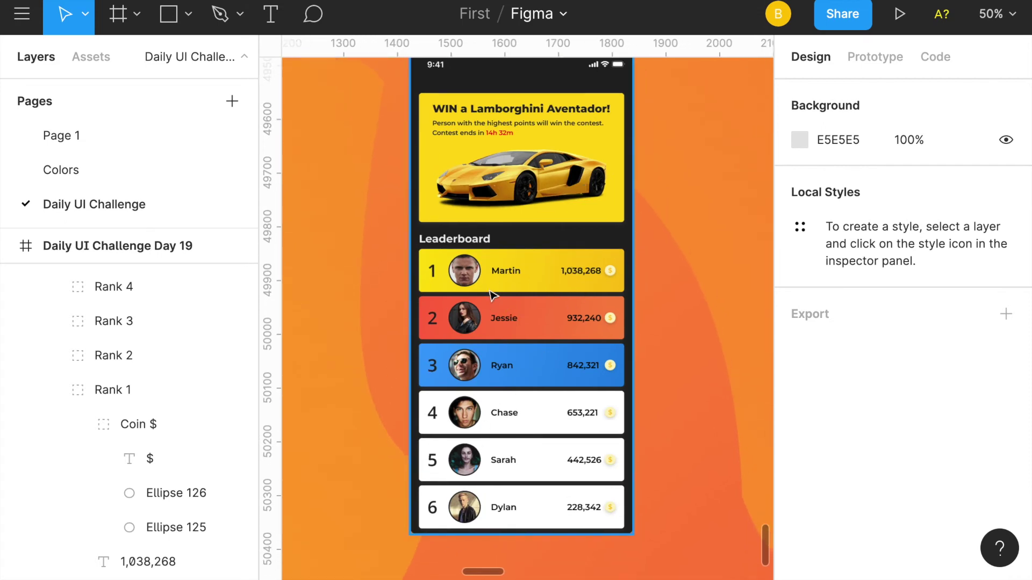
{"action": "scroll", "coordinate": [535, 384], "scroll_direction": "up", "scroll_amount": 2}
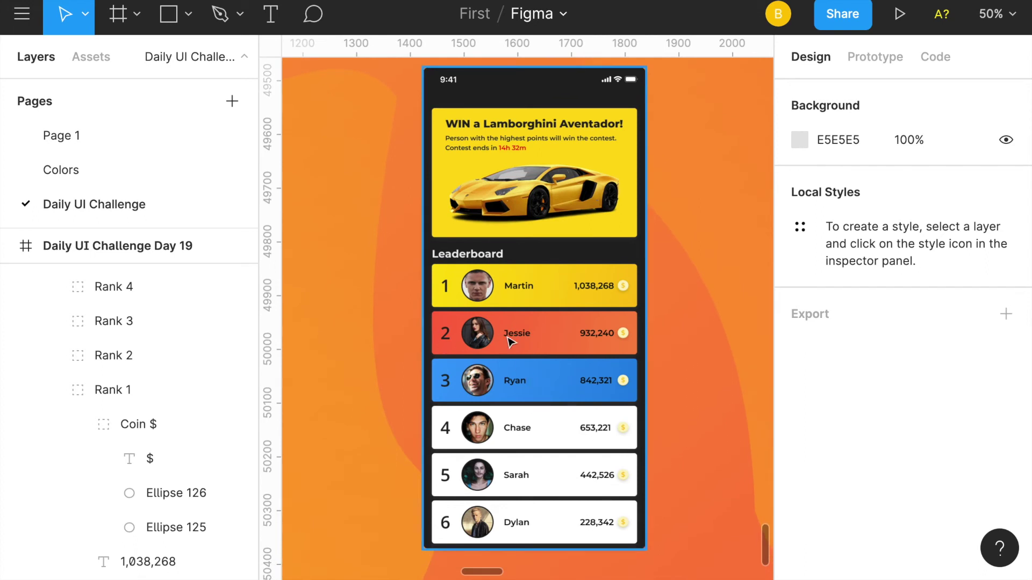
{"action": "key", "text": "minus"}
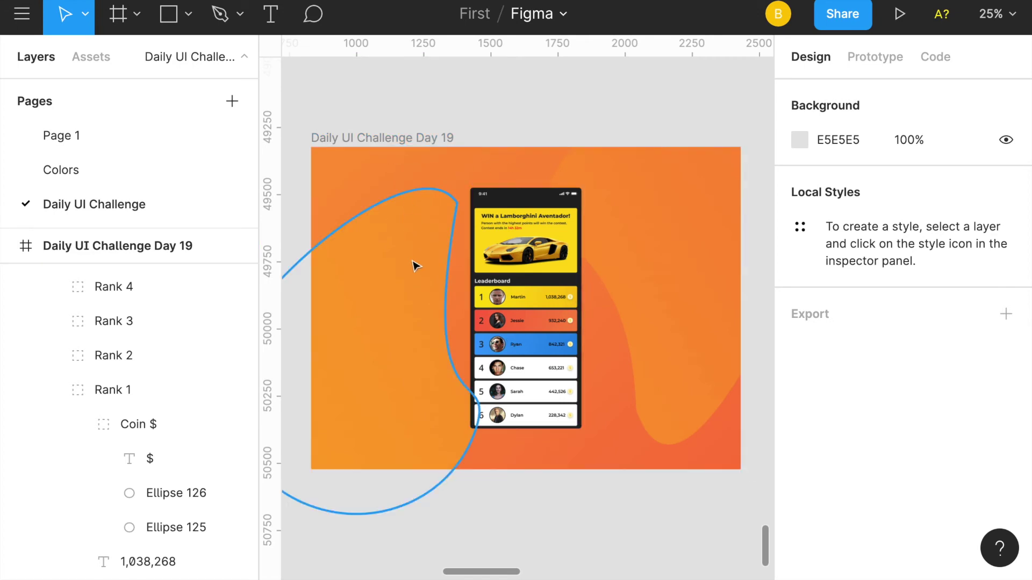
{"action": "left_click", "coordinate": [681, 307]}
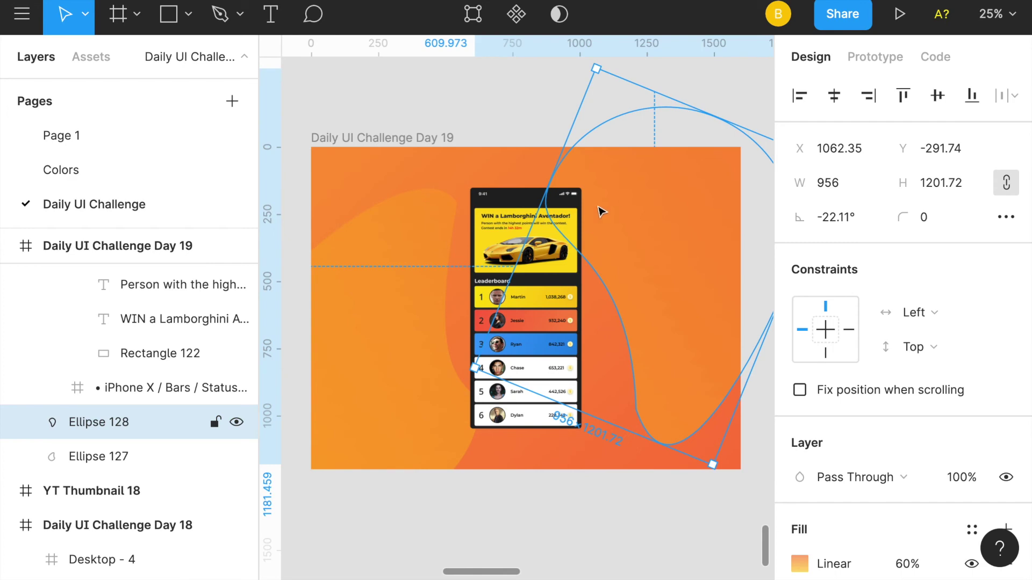
{"action": "left_click", "coordinate": [421, 304]}
{"action": "double_click", "coordinate": [421, 304]}
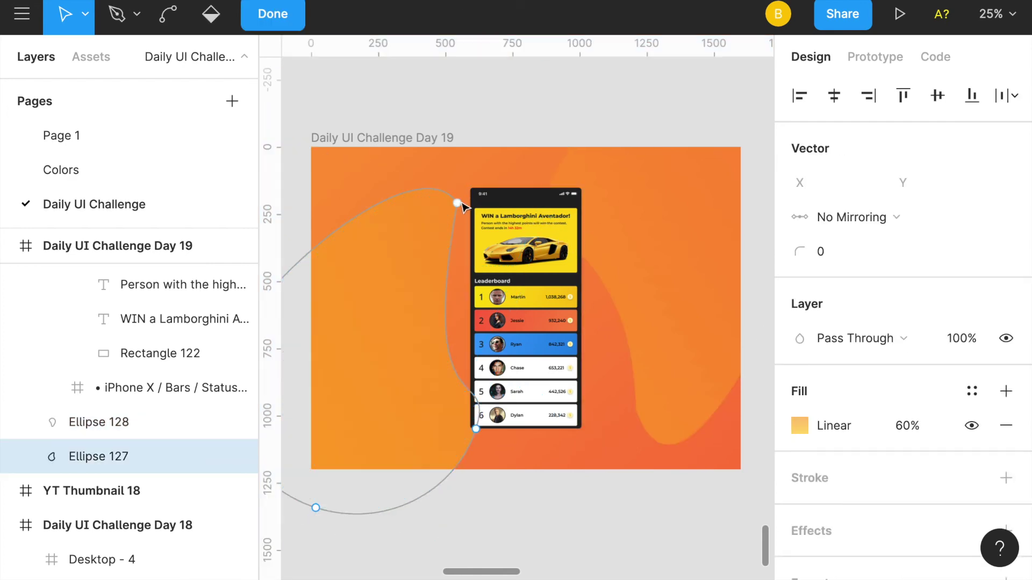
{"action": "left_click_drag", "start_coordinate": [457, 202], "coordinate": [420, 272]}
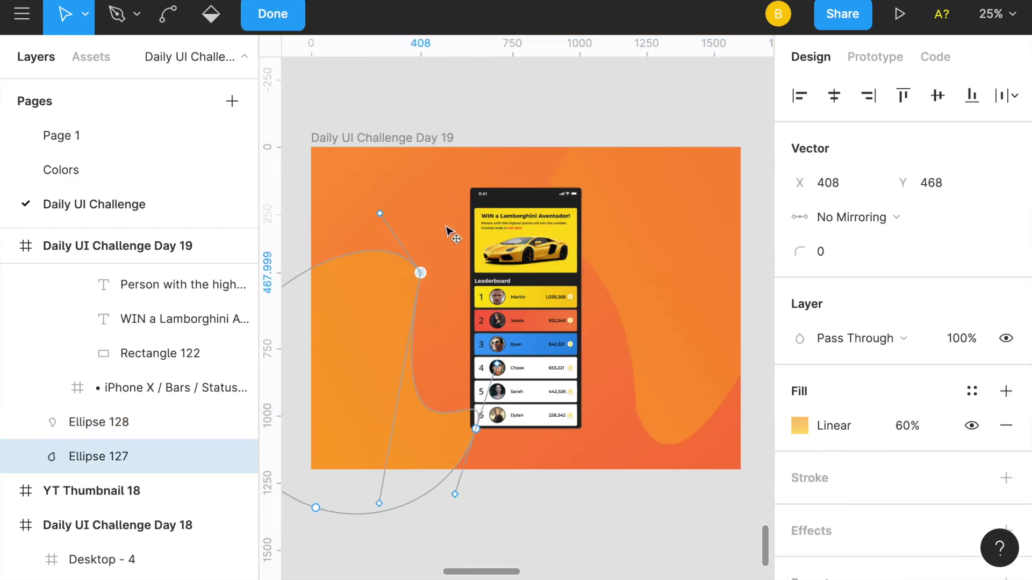
{"action": "left_click_drag", "start_coordinate": [447, 230], "coordinate": [444, 224]}
{"action": "key", "text": "ctrl+z"}
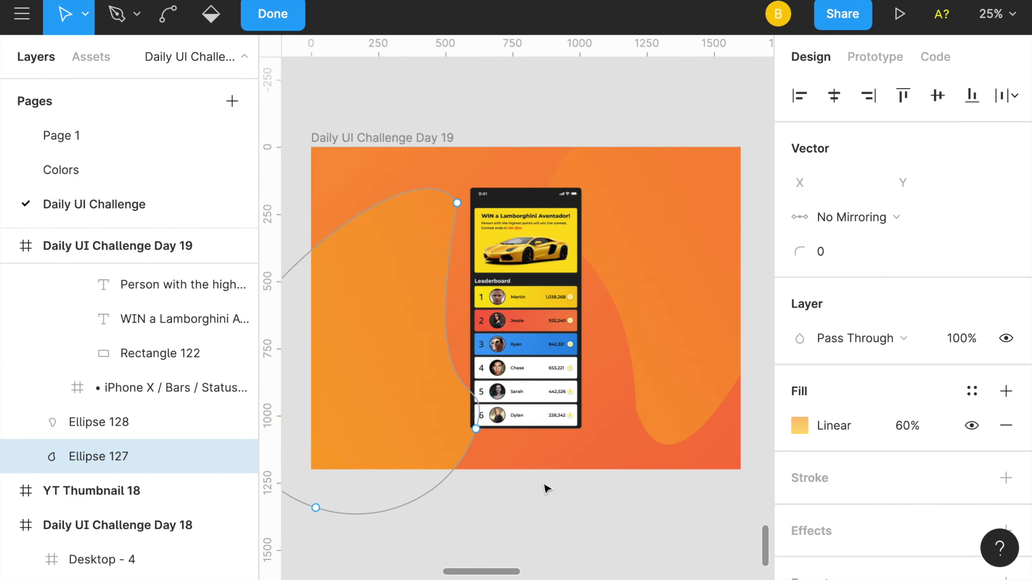
{"action": "left_click", "coordinate": [502, 513]}
- Draw a 732×732 circle and pull its top point down into a dent
{"action": "key", "text": "o"}
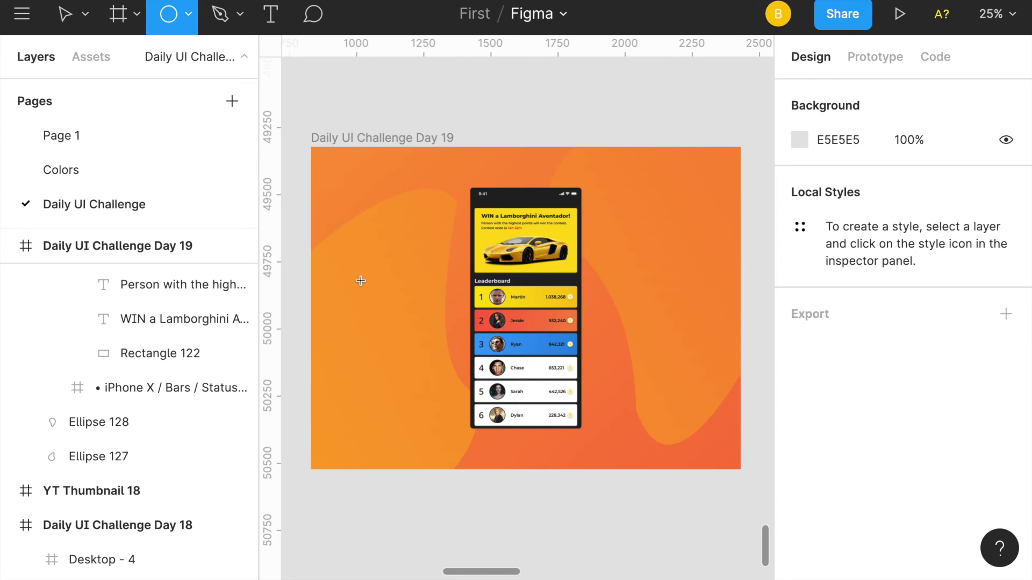
{"action": "left_click_drag", "start_coordinate": [360, 280], "coordinate": [556, 476]}
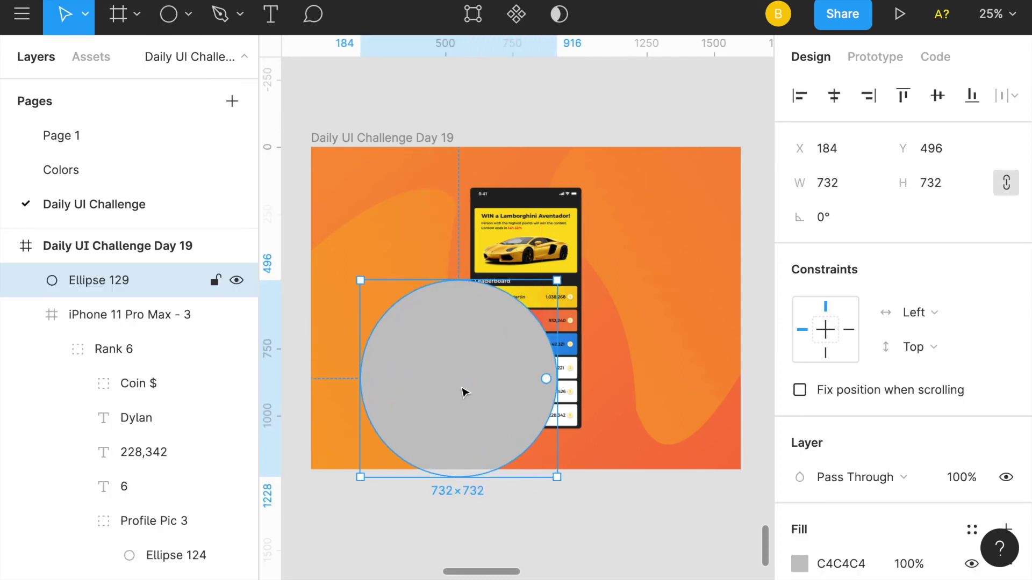
{"action": "double_click", "coordinate": [463, 392]}
{"action": "mouse_move", "coordinate": [458, 281]}
{"action": "left_mouse_down"}
{"action": "mouse_move", "coordinate": [481, 378]}
{"action": "mouse_move", "coordinate": [487, 307]}
{"action": "left_mouse_up"}
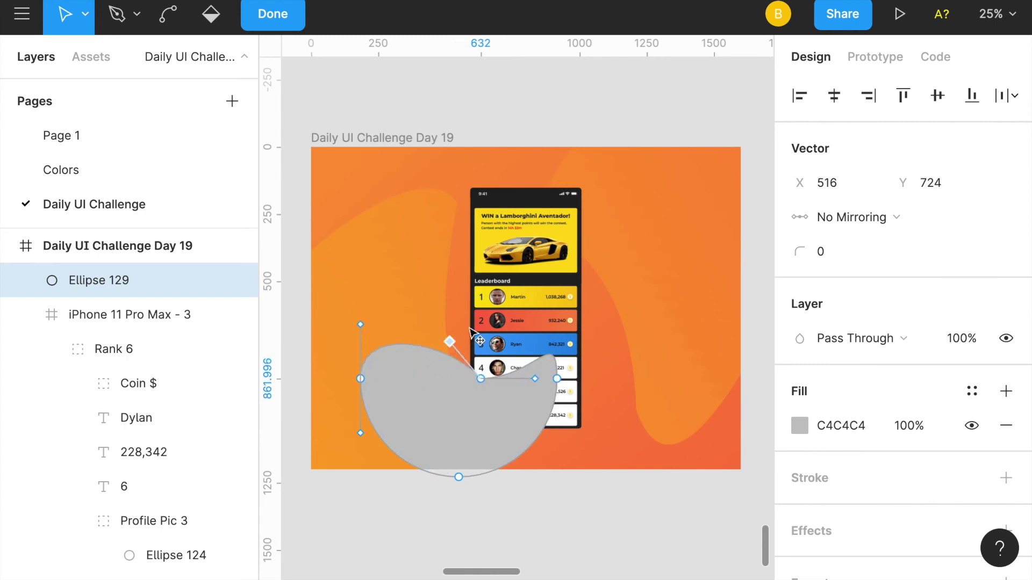
- Reshape Ellipse 129 into a blob over the leaderboard and remove its fill
{"action": "mouse_move", "coordinate": [532, 385]}
{"action": "left_mouse_down"}
{"action": "mouse_move", "coordinate": [545, 413]}
{"action": "mouse_move", "coordinate": [453, 411]}
{"action": "left_mouse_up"}
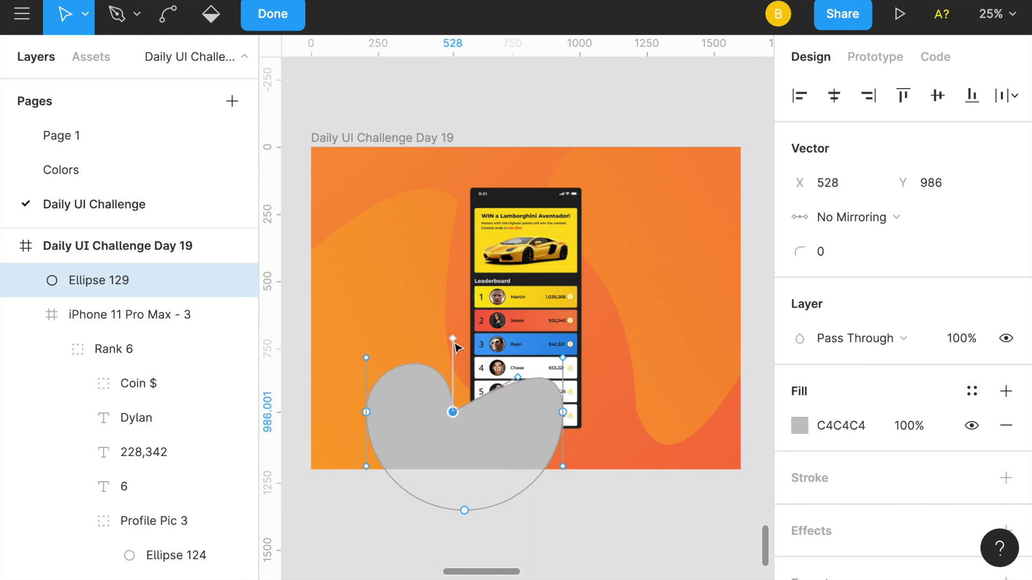
{"action": "left_click_drag", "start_coordinate": [454, 340], "coordinate": [403, 363]}
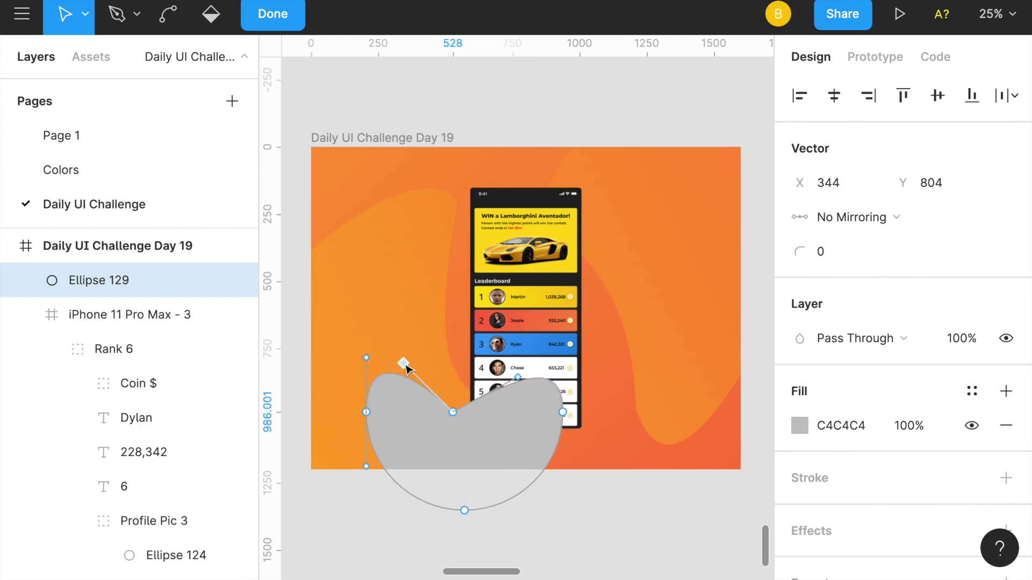
{"action": "left_click_drag", "start_coordinate": [562, 413], "coordinate": [540, 443]}
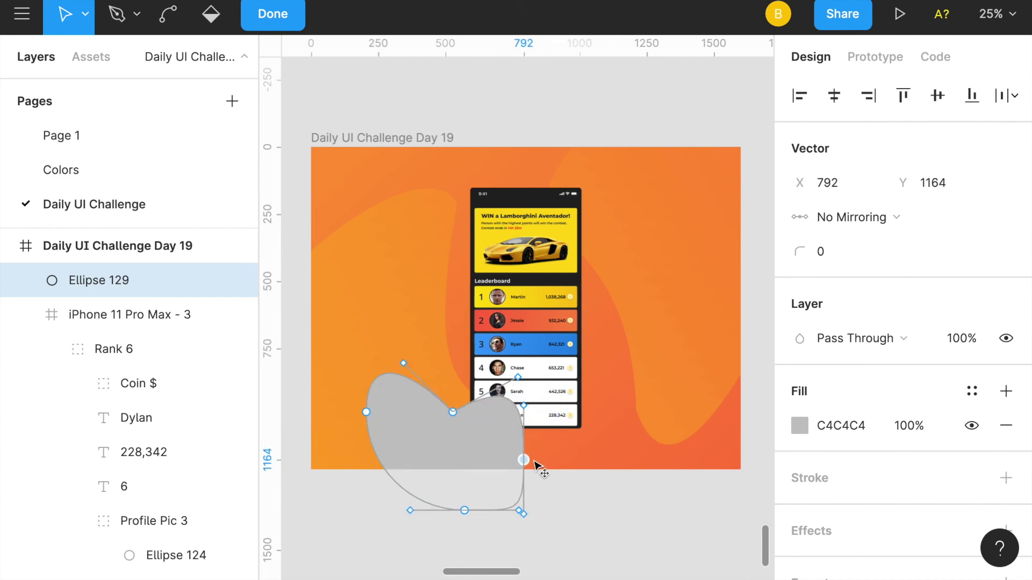
{"action": "mouse_move", "coordinate": [475, 457]}
{"action": "left_mouse_down"}
{"action": "mouse_move", "coordinate": [431, 299]}
{"action": "mouse_move", "coordinate": [459, 260]}
{"action": "mouse_move", "coordinate": [559, 326]}
{"action": "mouse_move", "coordinate": [537, 367]}
{"action": "left_mouse_up"}
{"action": "key", "text": "Delete"}
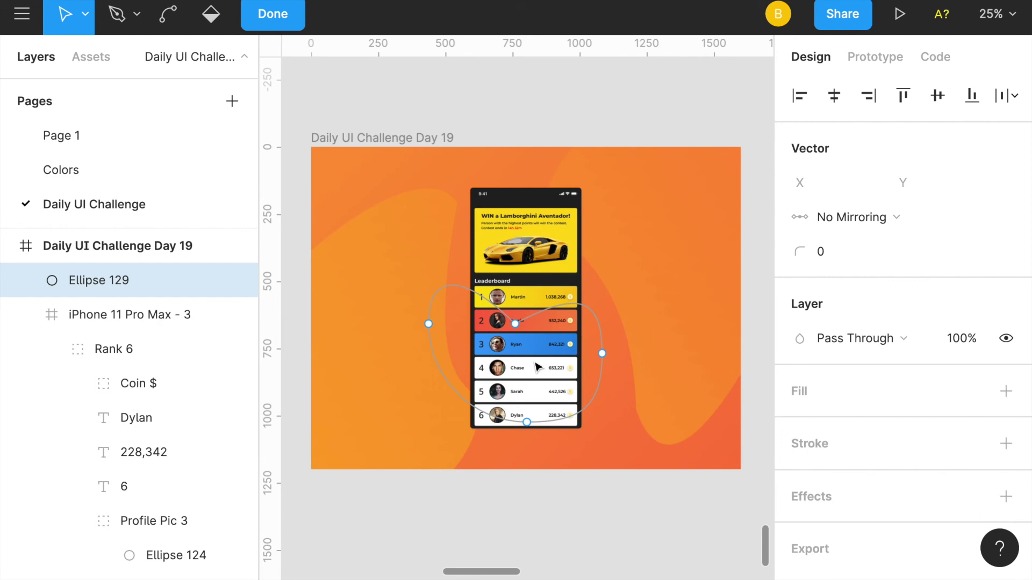
- Delete Ellipse 129's outline segments and nodes, clearing it from over the leaderboard rows
{"action": "left_click", "coordinate": [600, 337]}
{"action": "key", "text": "Delete"}
{"action": "left_click", "coordinate": [597, 385]}
{"action": "key", "text": "Delete"}
{"action": "left_click_drag", "start_coordinate": [453, 287], "coordinate": [465, 295]}
{"action": "key", "text": "Delete"}
{"action": "left_click", "coordinate": [428, 324]}
{"action": "key", "text": "Delete"}
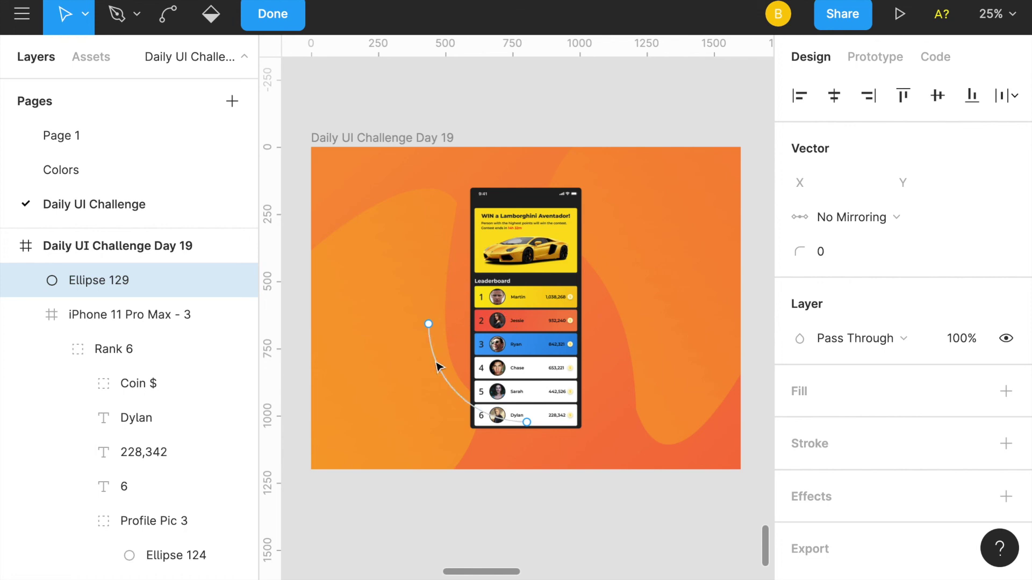
{"action": "key", "text": "Delete"}
{"action": "scroll", "coordinate": [521, 356], "scroll_direction": "up", "scroll_amount": 1}
{"action": "scroll", "coordinate": [522, 356], "scroll_direction": "right", "scroll_amount": 1}
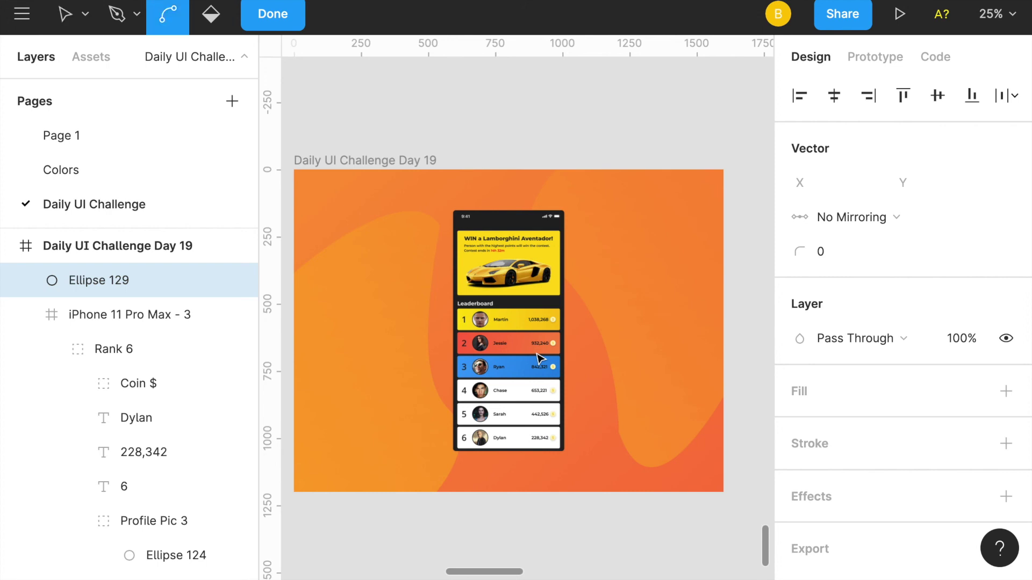
{"action": "scroll", "coordinate": [540, 359], "scroll_direction": "up", "scroll_amount": 3, "text": "ctrl"}
{"action": "scroll", "coordinate": [541, 359], "scroll_direction": "down", "scroll_amount": 2}
{"action": "scroll", "coordinate": [540, 359], "scroll_direction": "left", "scroll_amount": 1}
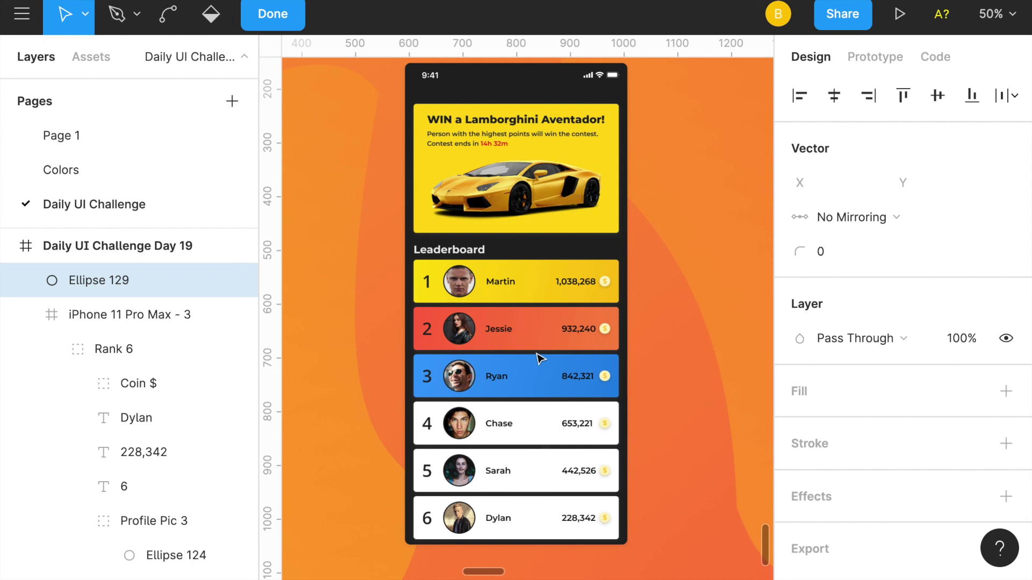
{"action": "scroll", "coordinate": [540, 358], "scroll_direction": "up", "scroll_amount": 2}
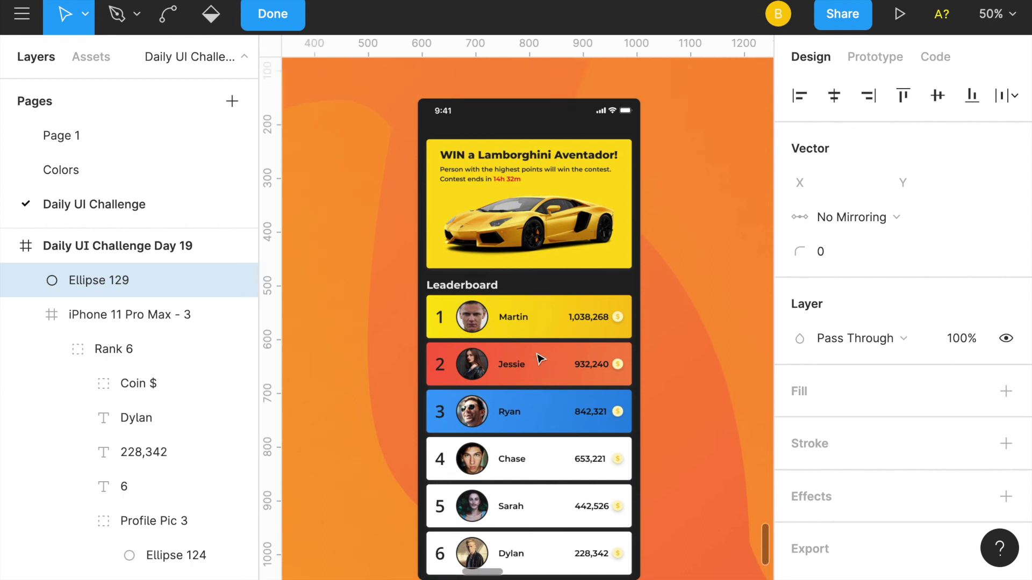
{"action": "scroll", "coordinate": [540, 359], "scroll_direction": "left", "scroll_amount": 1}
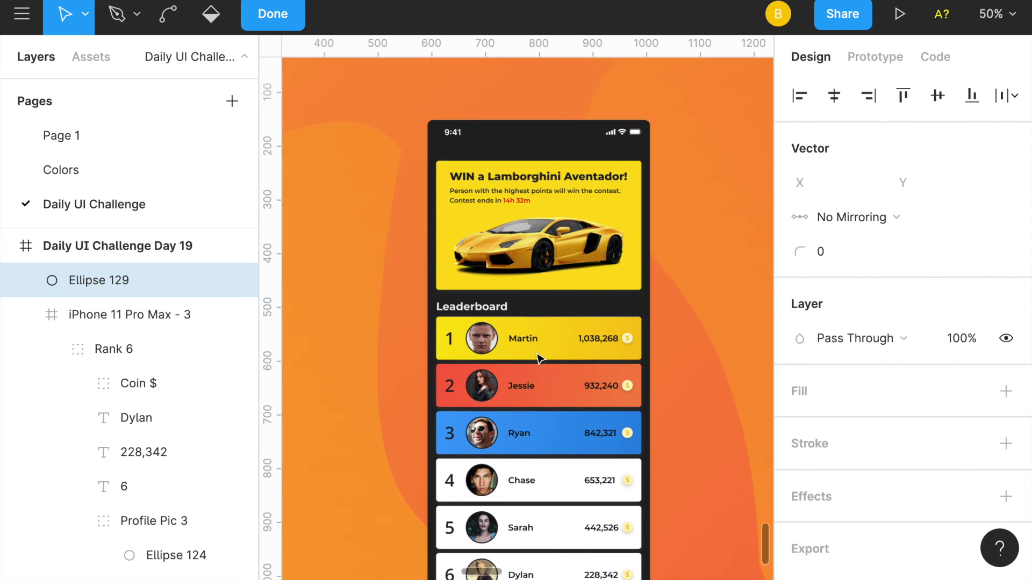